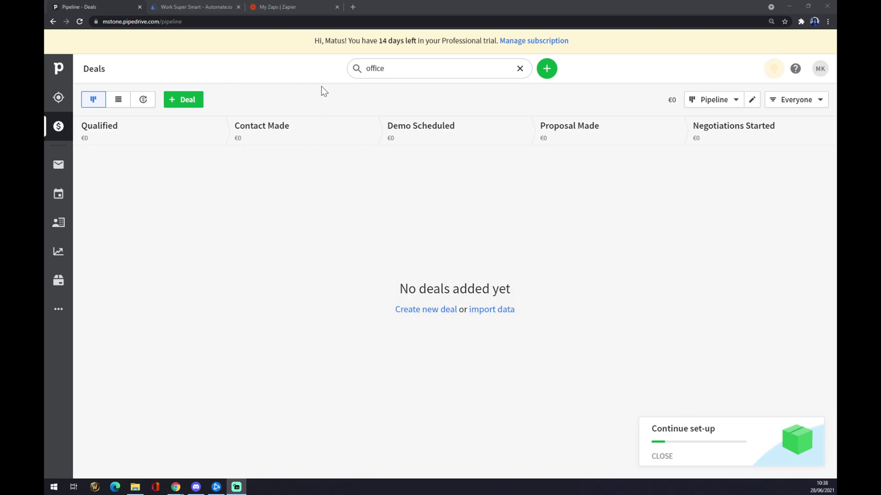
Check Pipedrive's Invoicing and installed Marketplace apps under Tools and integrations, then go to Zapier's zaps list
click(818, 71)
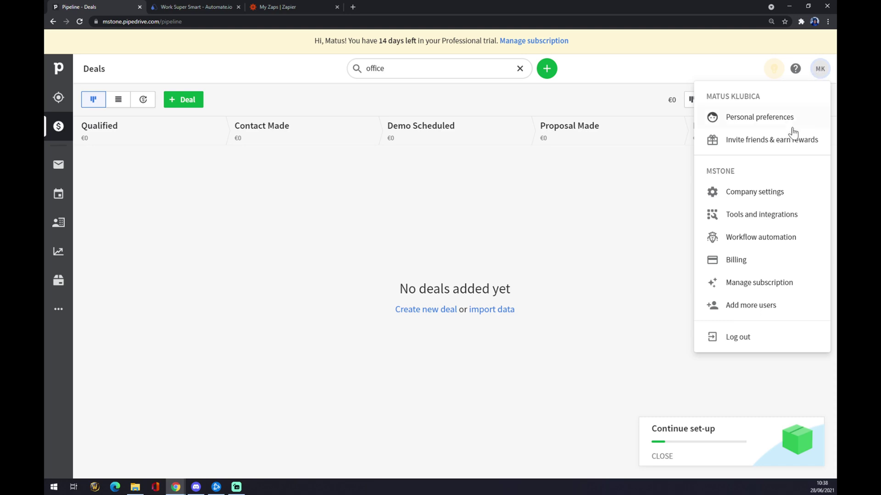
click(784, 219)
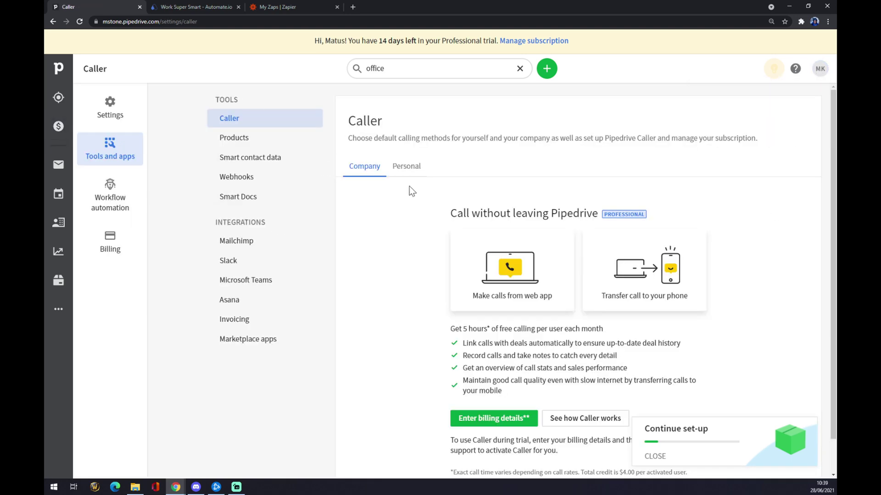
double_click(216, 222)
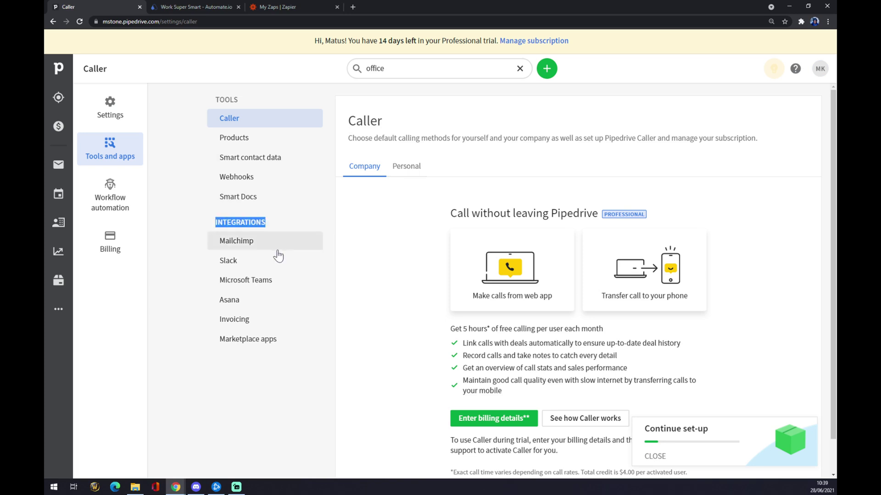
click(237, 319)
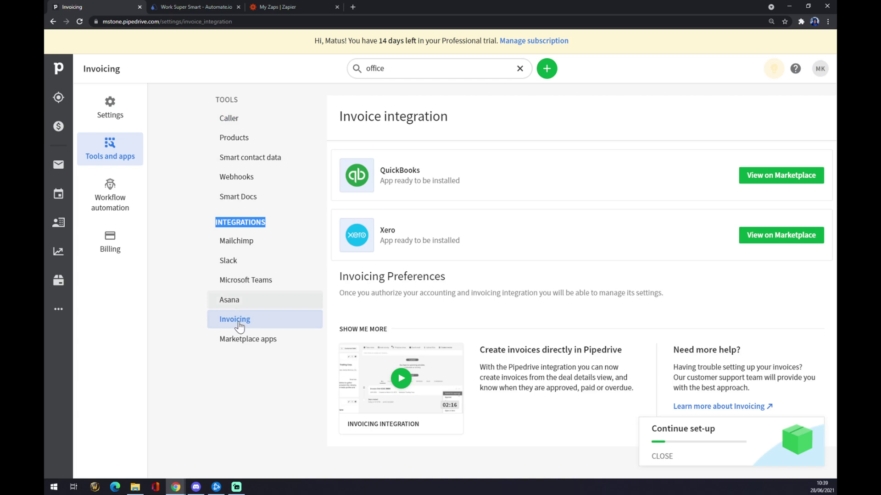
click(241, 340)
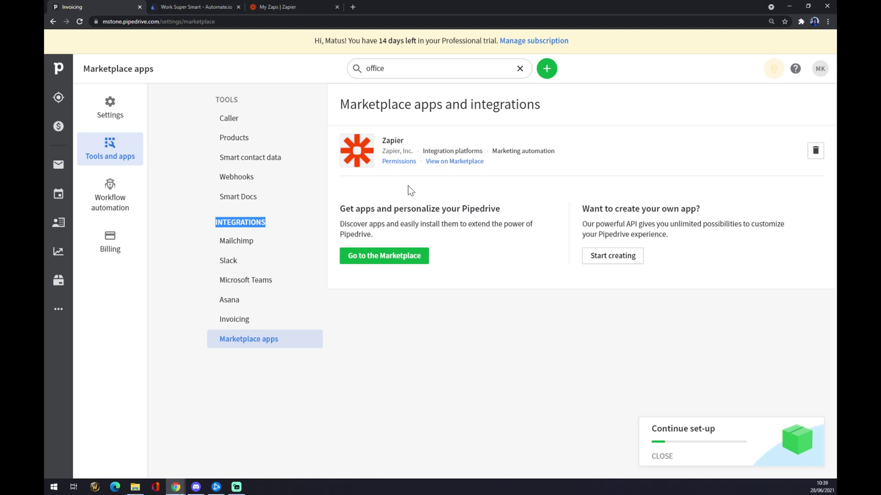
click(285, 7)
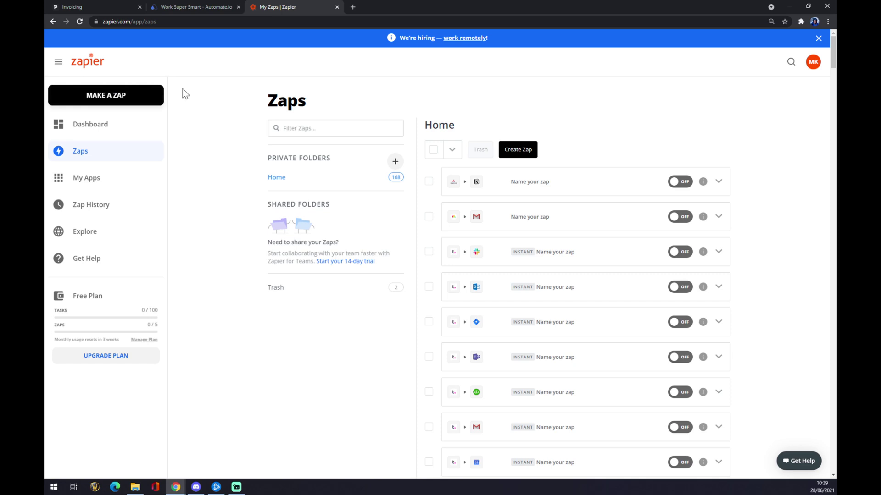
Create a new zap and give it the name 'Pipedrive to asana'
click(127, 99)
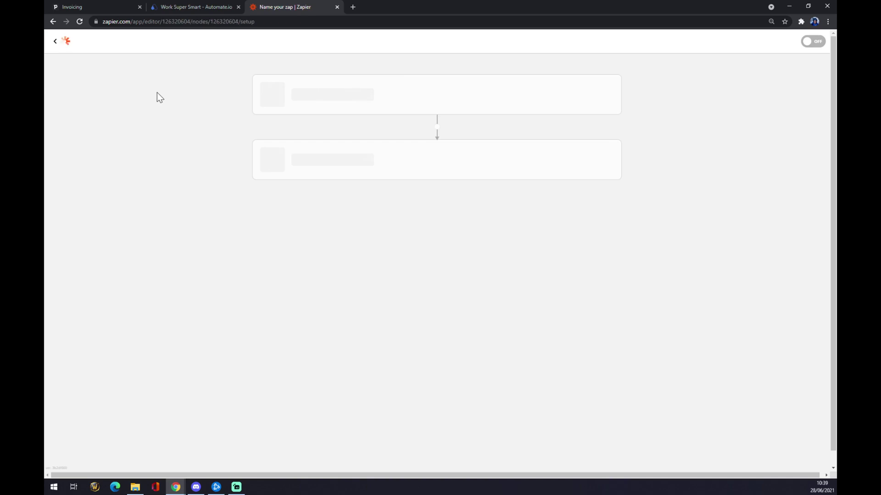
click(145, 62)
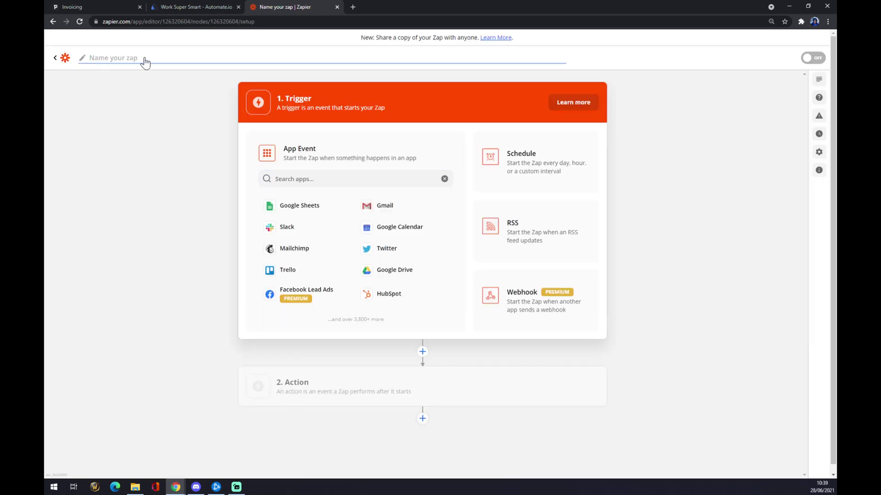
text(Pipedri)
text(ve w)
key(BackSpace)
text(t)
text(o)
text( asana)
key(Return)
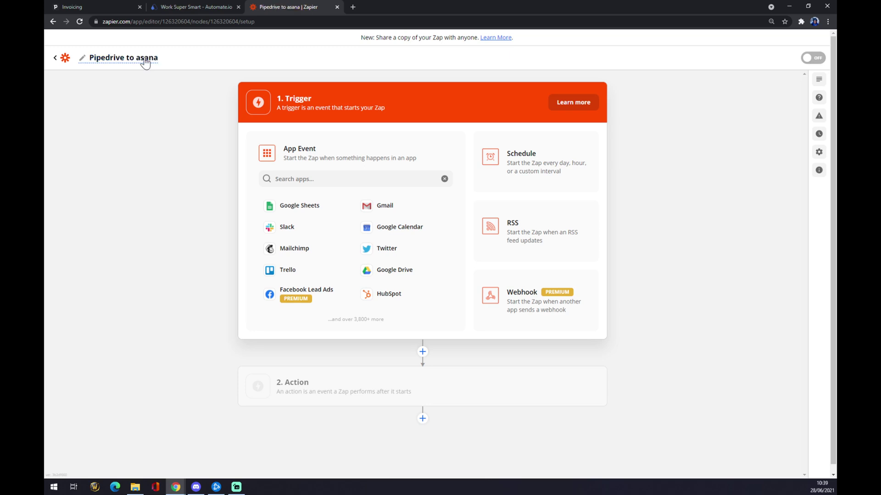
Search for and pick Pipedrive as the trigger app, with New Deal as the trigger event
click(372, 173)
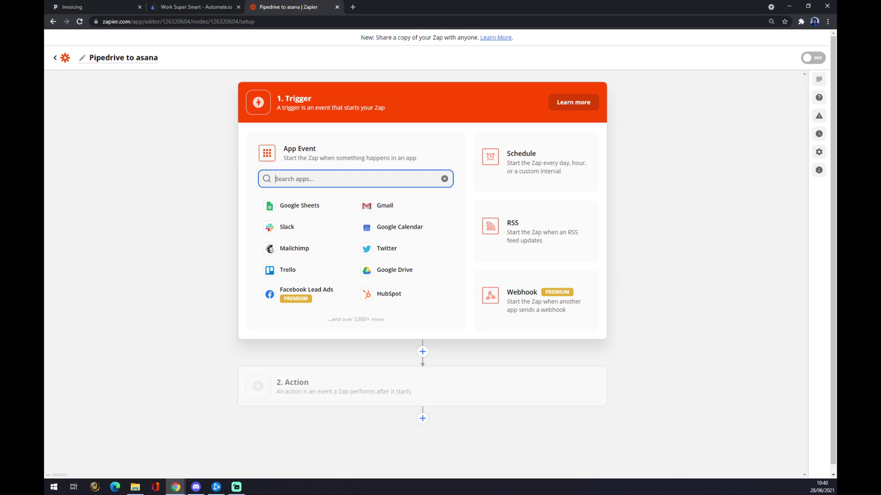
drag(277, 108, 375, 101)
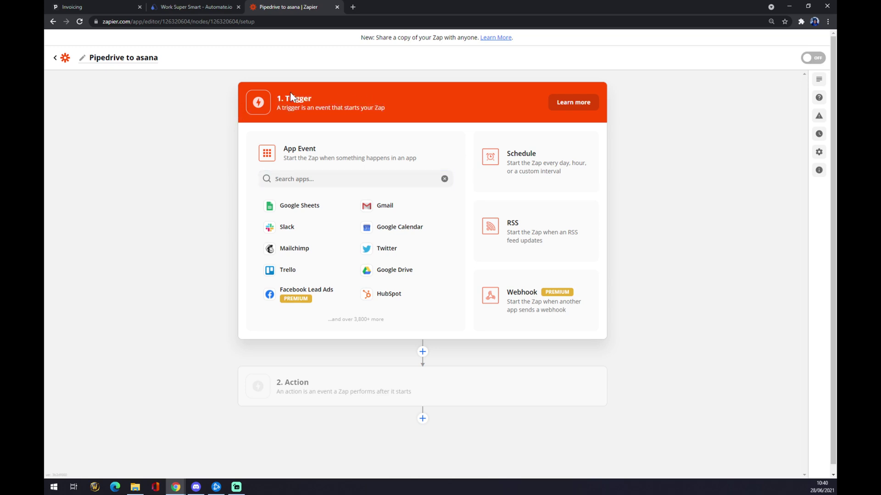
click(315, 185)
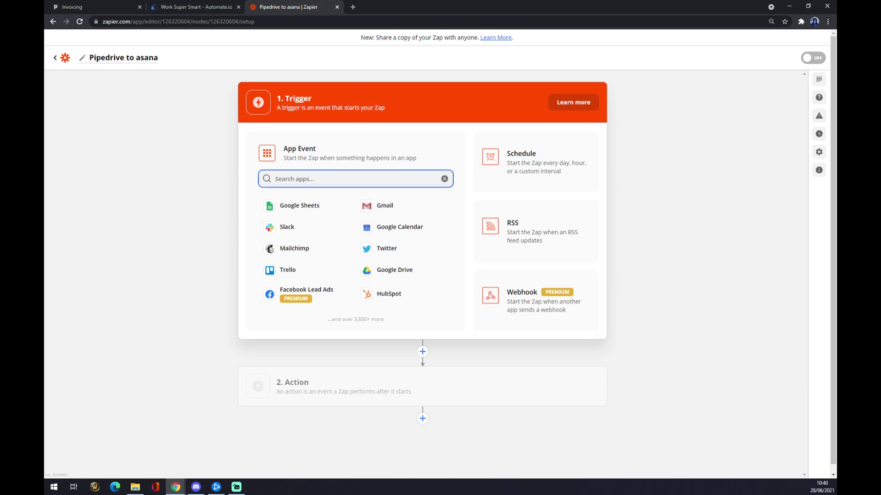
text(Pipedr)
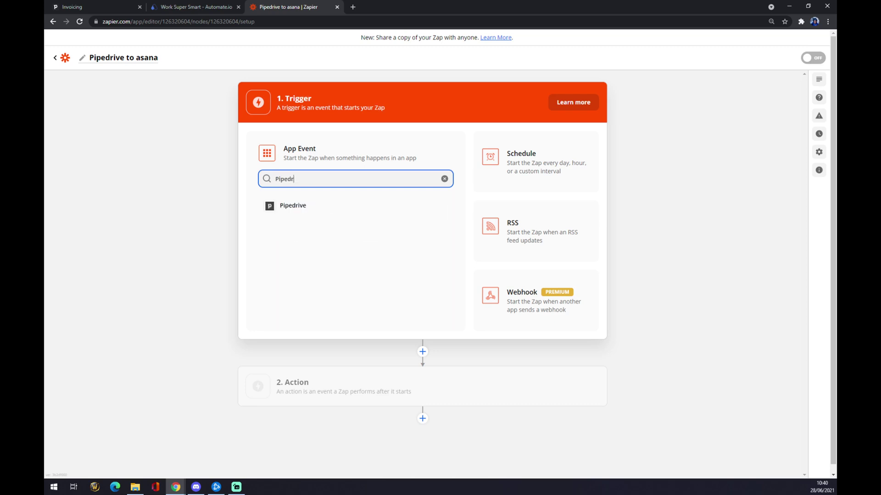
text(ive)
click(272, 214)
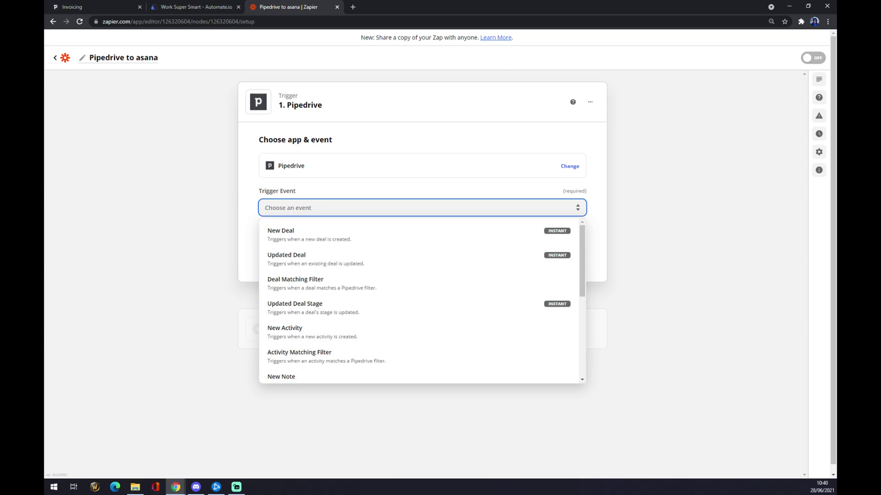
scroll(312, 231, down, 1)
scroll(321, 294, down, 3)
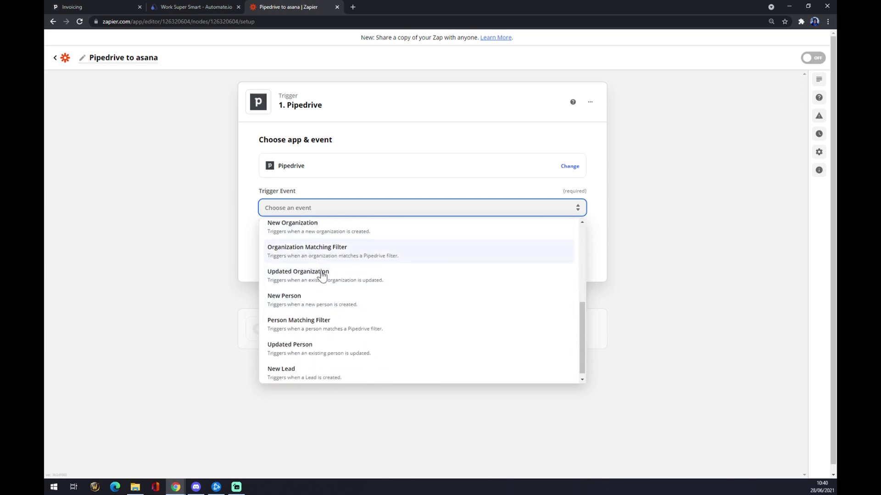
scroll(323, 275, up, 4)
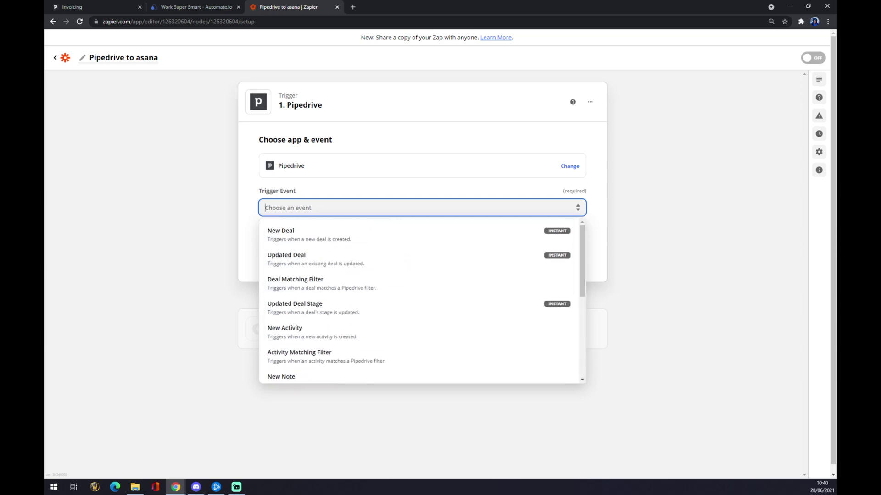
click(305, 246)
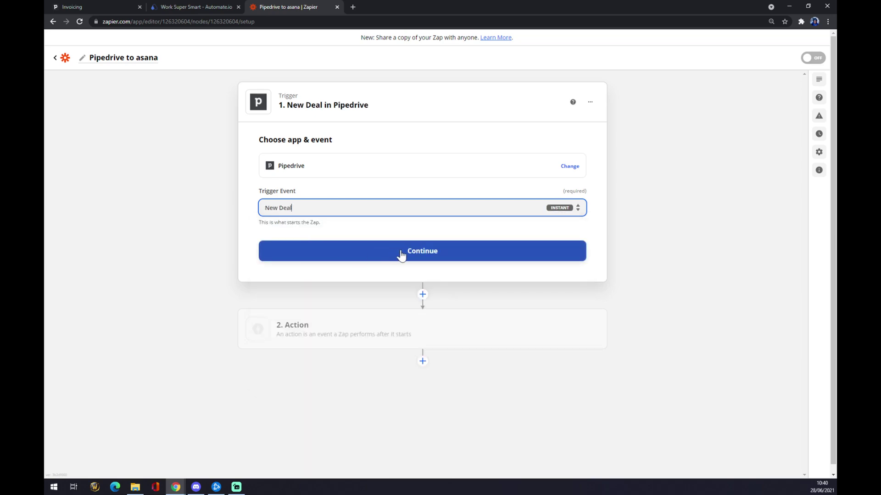
Connect the existing Pipedrive account to the trigger and move on to the test step
click(400, 256)
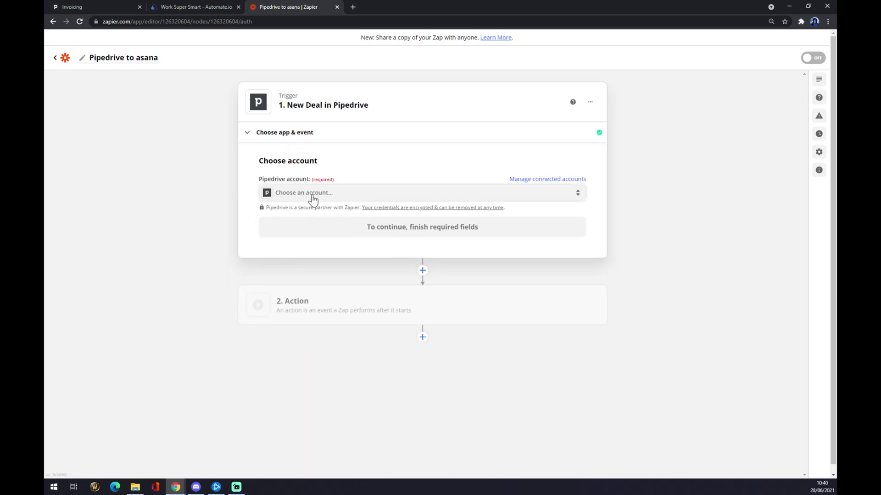
click(311, 199)
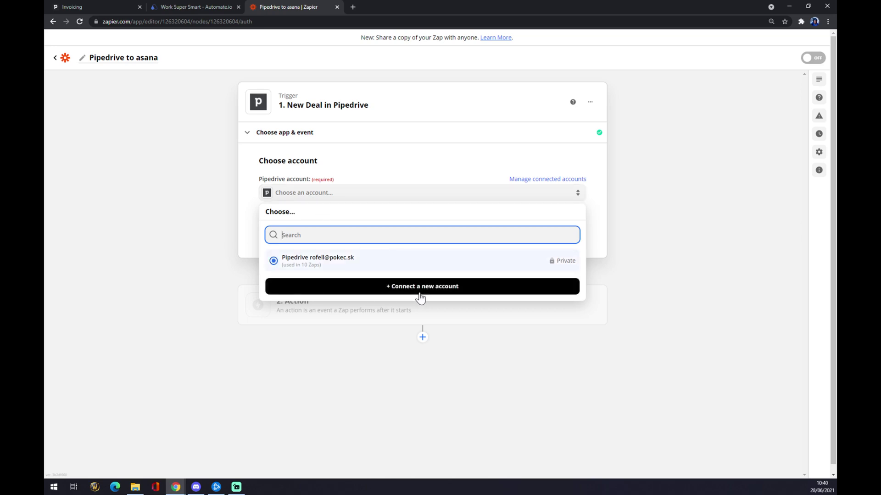
click(320, 268)
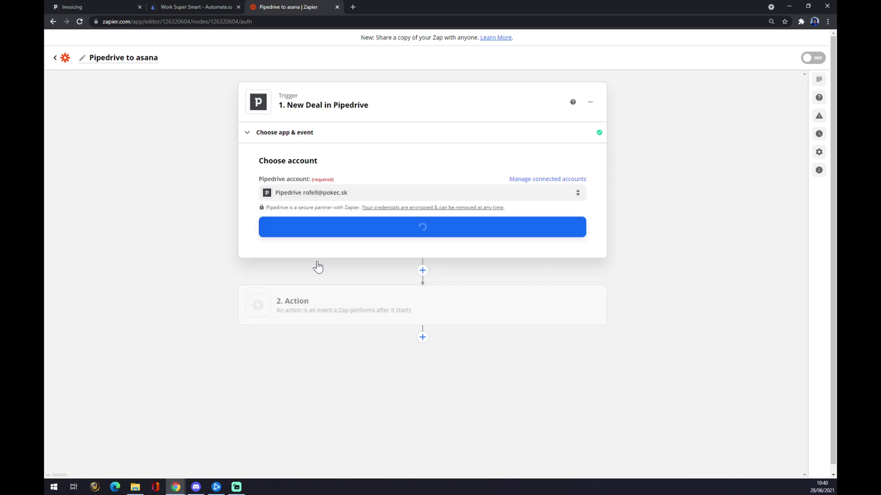
click(350, 230)
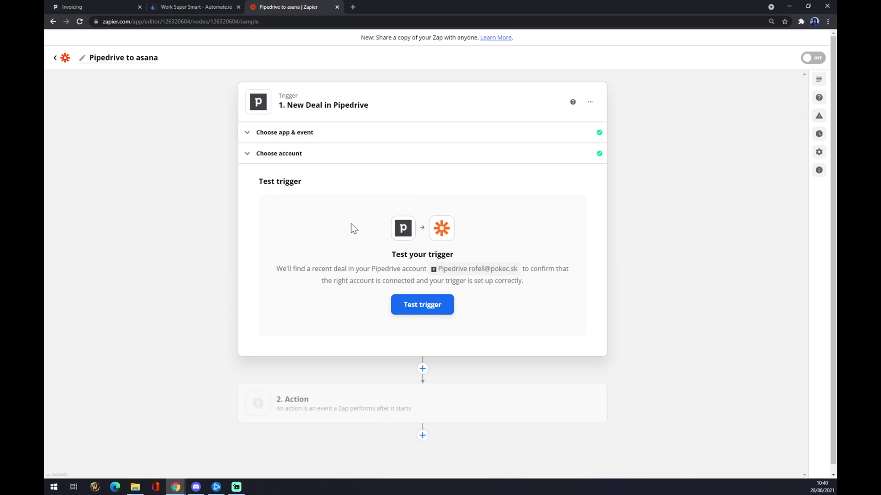
Set the action app to Asana, correcting an accidental Airtable pick, with Create Project as the event
click(328, 408)
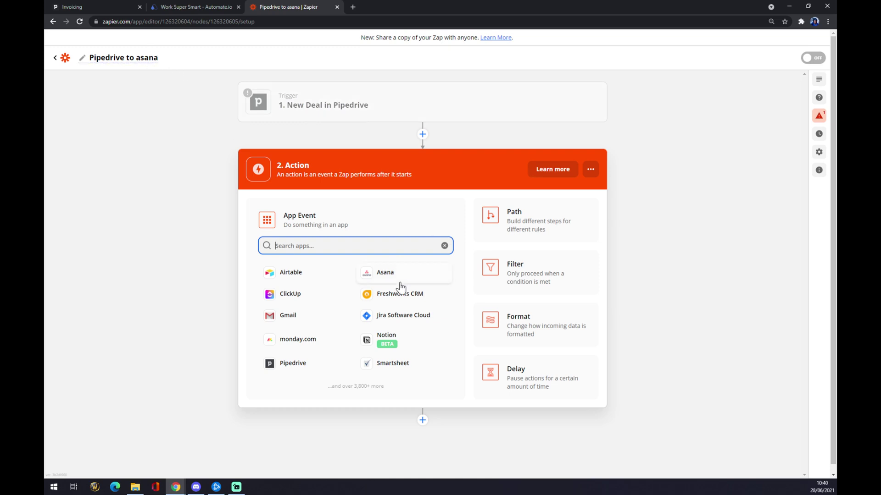
click(377, 272)
click(315, 230)
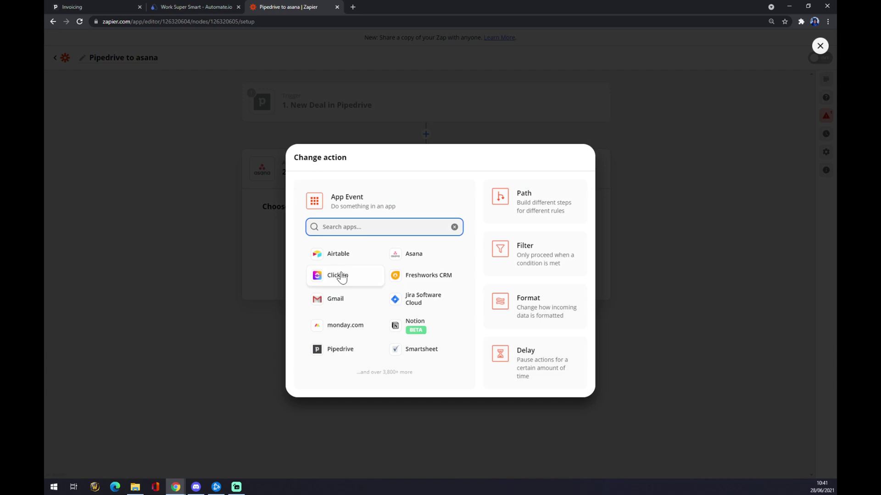
click(339, 254)
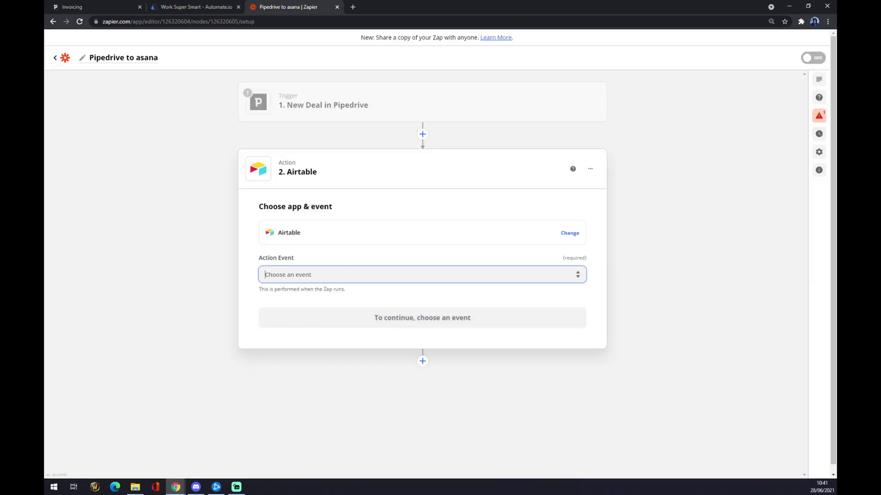
click(295, 235)
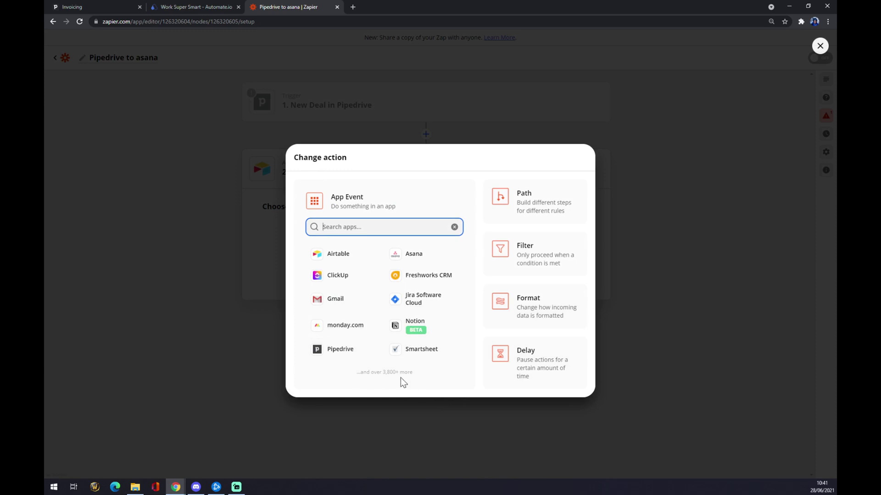
click(423, 260)
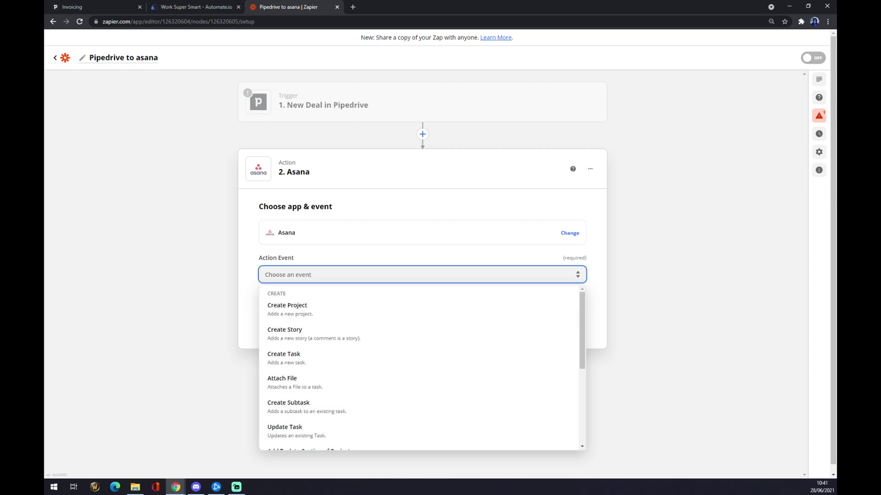
click(299, 315)
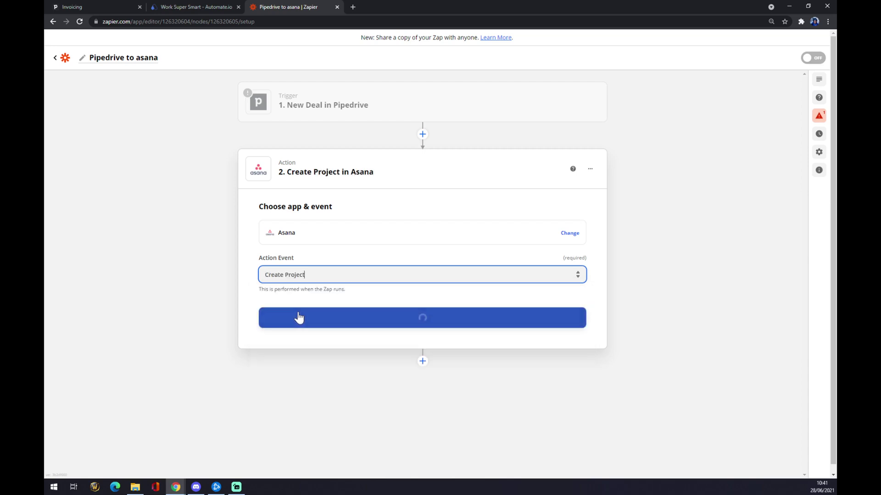
click(402, 319)
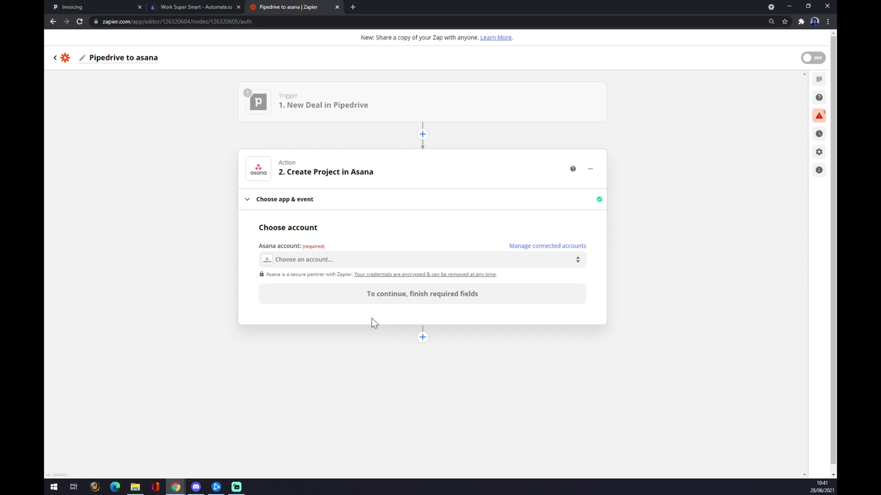